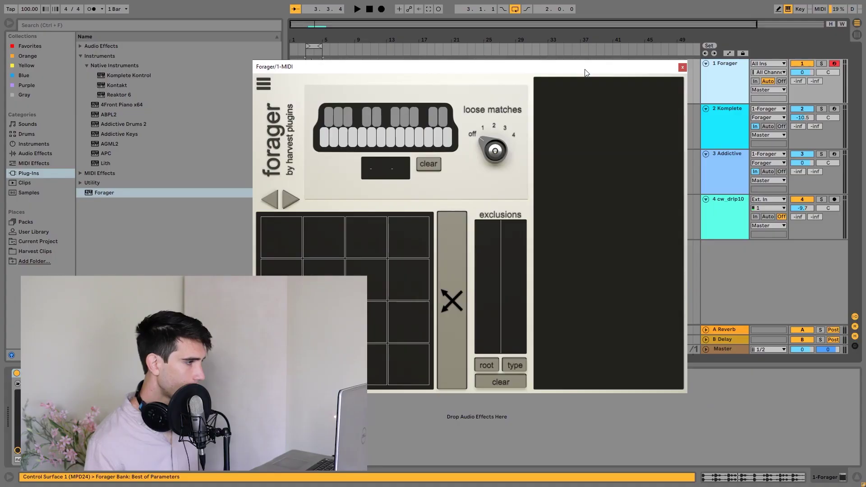
Step: Set the Forager scale to root C and type maj
drag(586, 71, 538, 31)
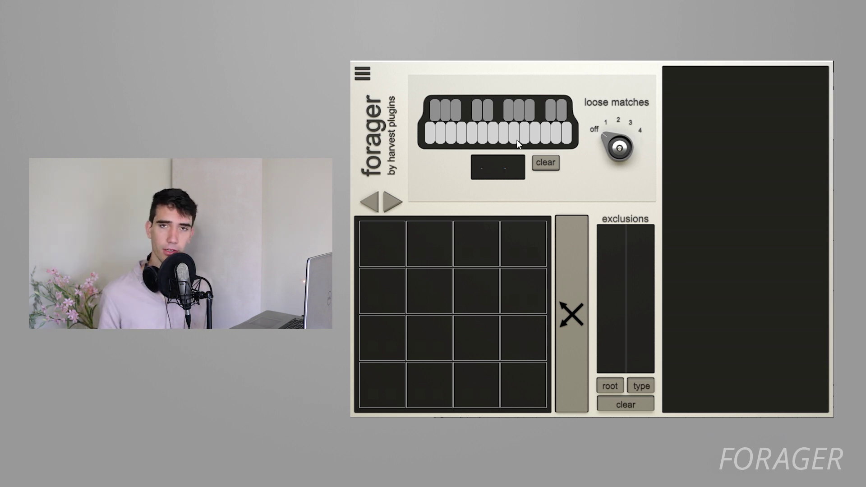
click(488, 168)
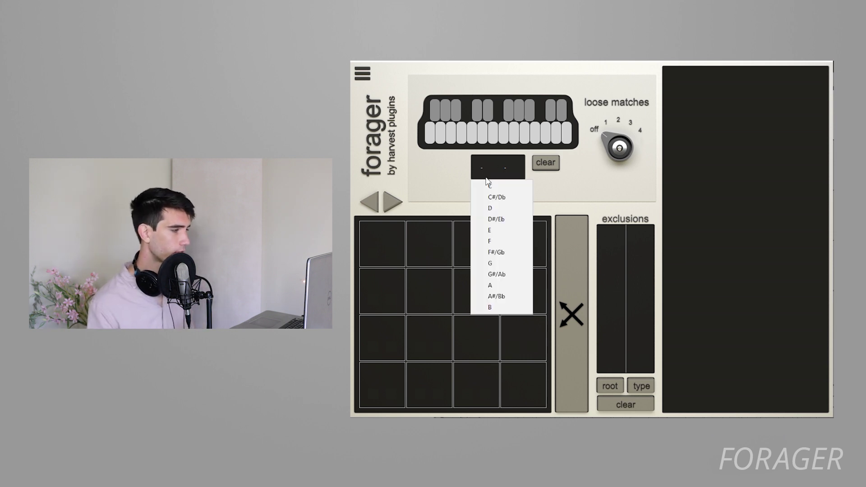
click(489, 185)
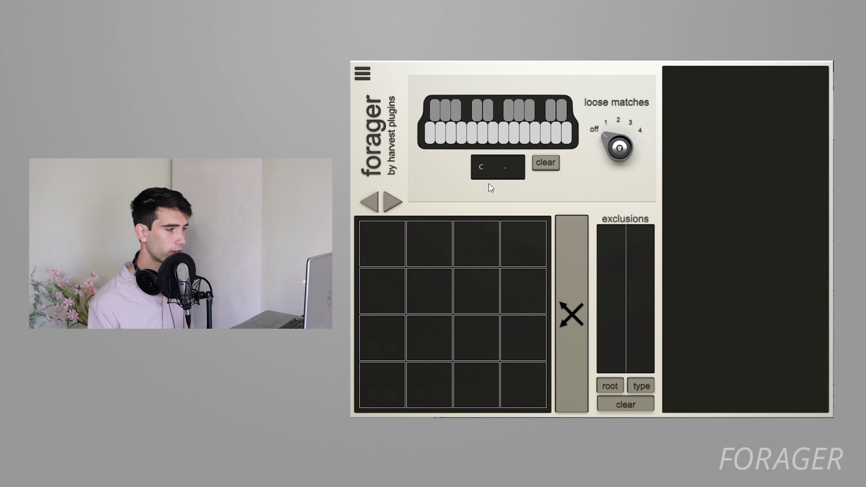
click(513, 165)
click(529, 187)
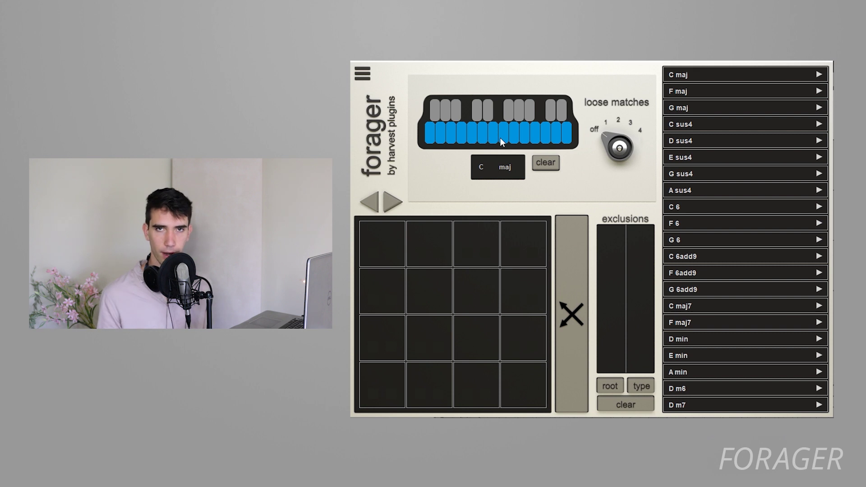
Step: Look through the list of chords that match the C major scale
scroll(692, 123, down, 5)
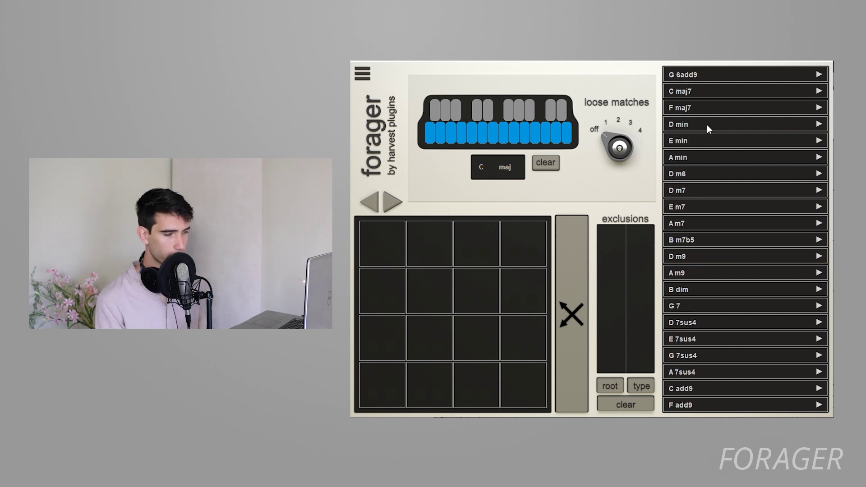
scroll(707, 124, down, 5)
scroll(707, 125, up, 10)
scroll(707, 124, down, 5)
scroll(707, 125, up, 5)
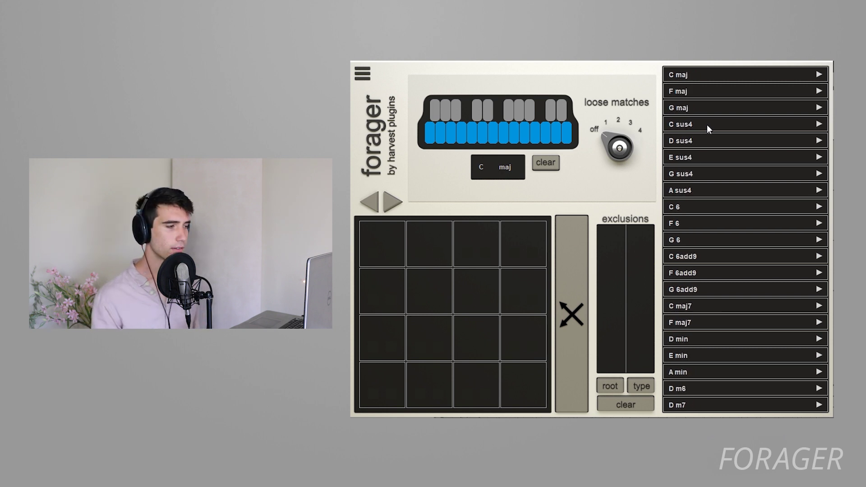
scroll(707, 125, down, 3)
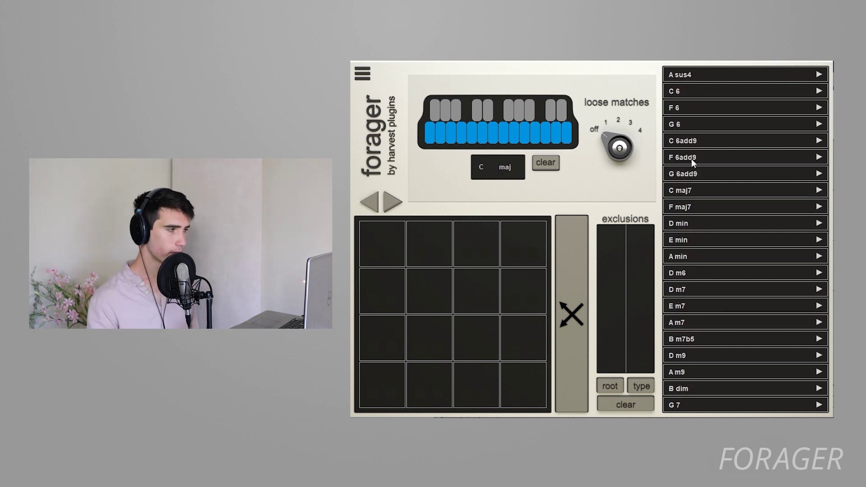
Step: Try the scale without the note E, restore it, and audition matching chords such as C maj7 and E 7sus4
click(488, 139)
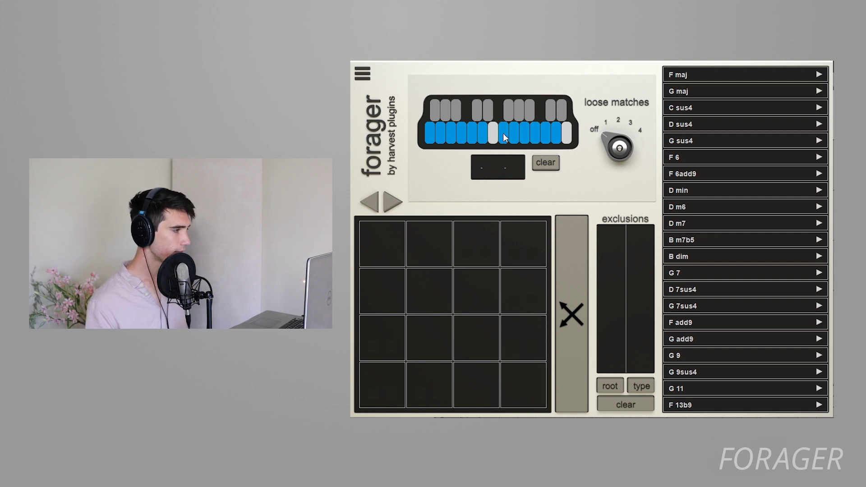
click(567, 136)
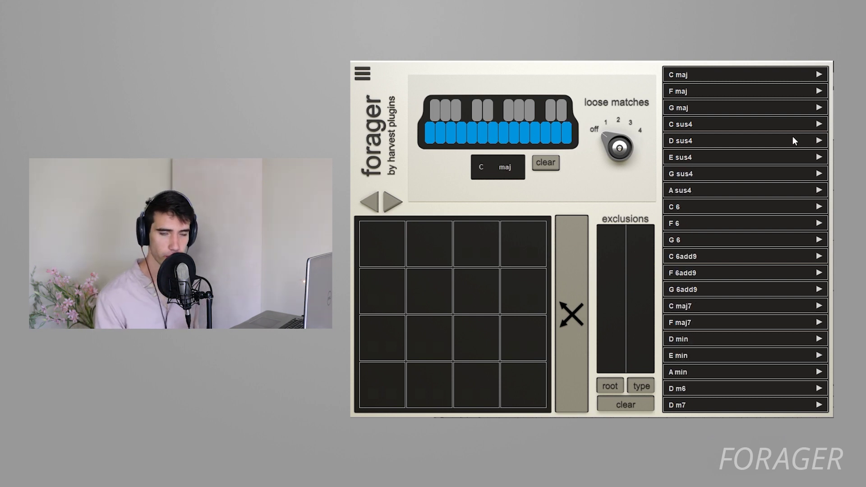
scroll(709, 192, down, 3)
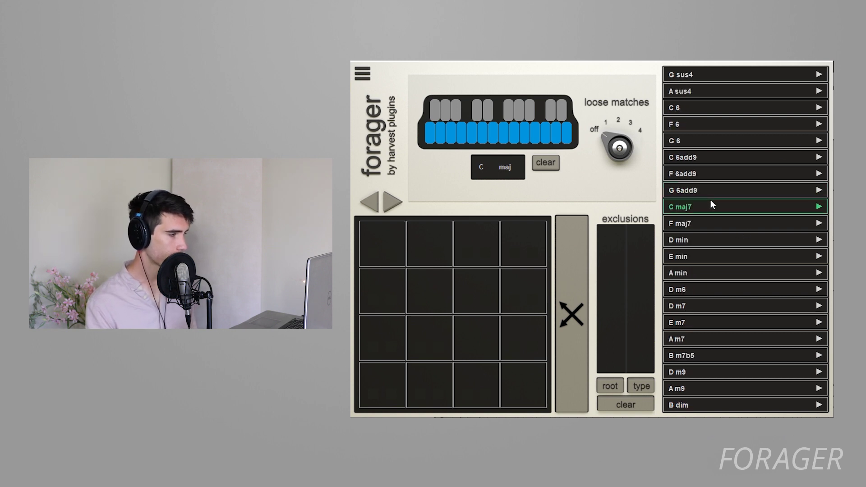
scroll(713, 204, down, 3)
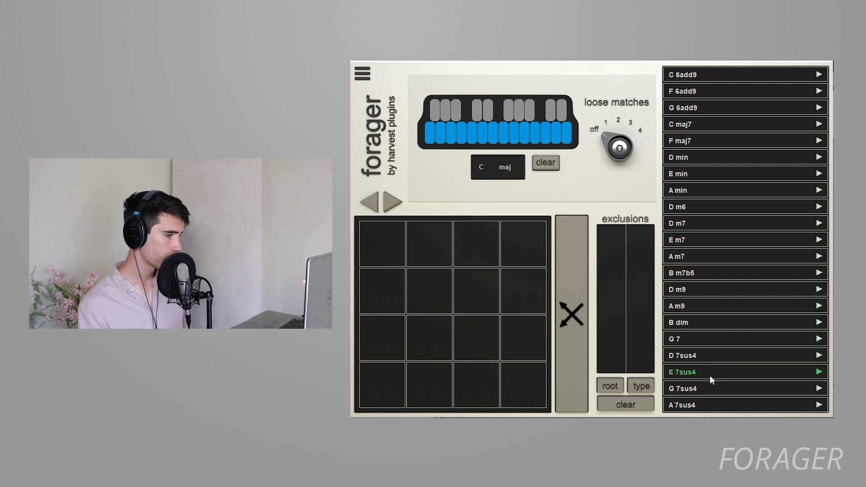
scroll(708, 356, up, 6)
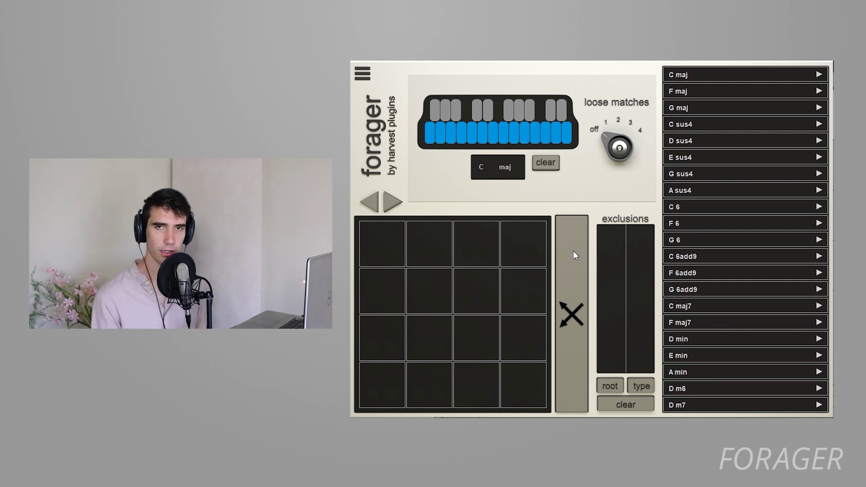
Step: Fill the pads with random chords and lock A m9, D 7sus4, F maj7, F maj9 and G 6add9
click(581, 272)
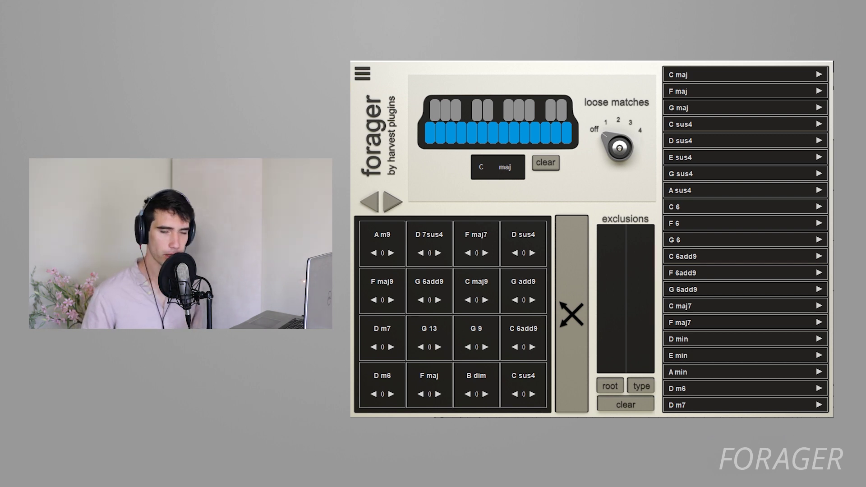
key(space)
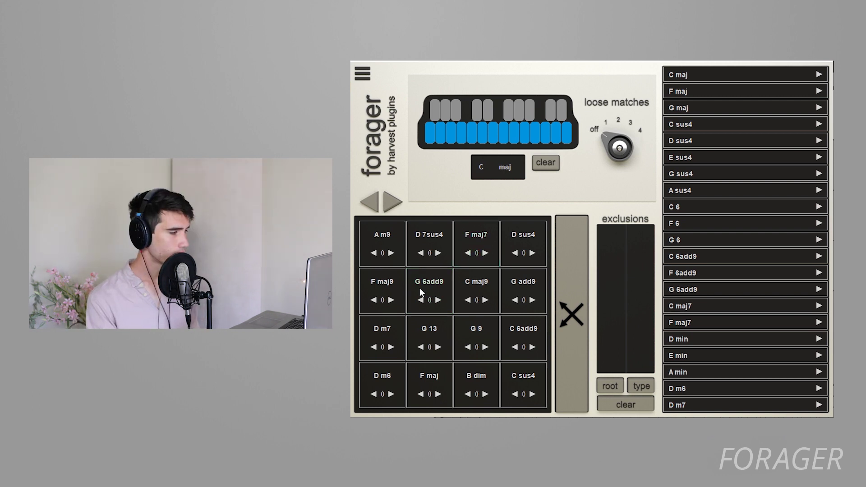
click(419, 288)
click(381, 290)
click(390, 240)
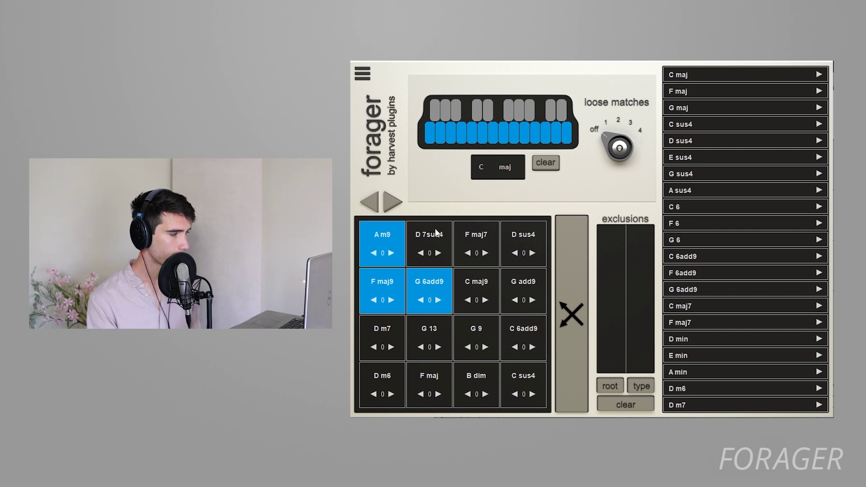
click(436, 232)
click(474, 234)
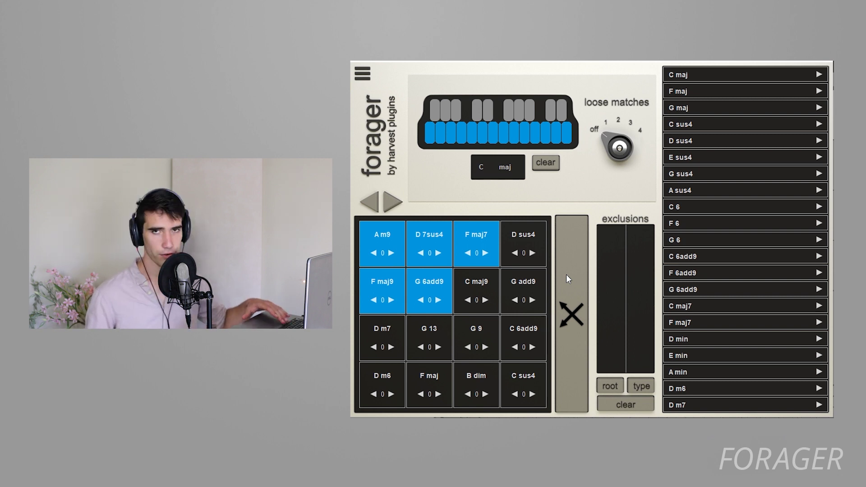
Step: Randomize the unlocked chord pads and lock the C maj7 pad
key(space)
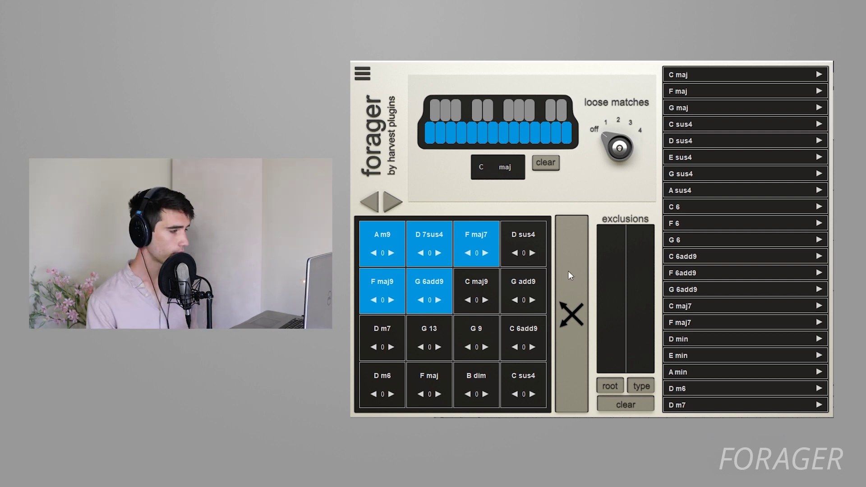
click(567, 270)
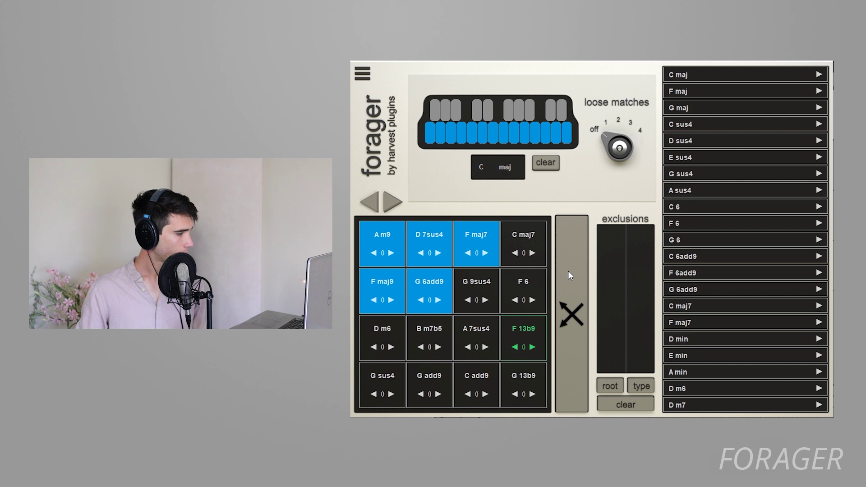
click(516, 239)
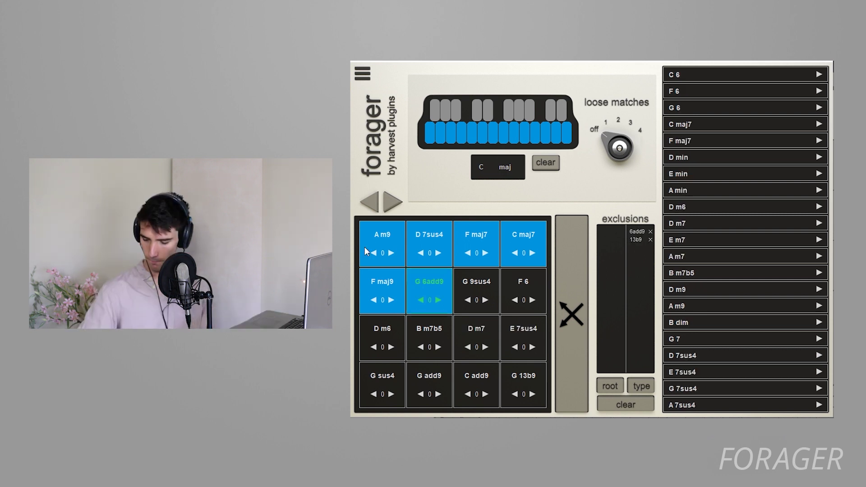
Step: Replace the F 13b9 pad's chord with E 7sus4 from the matching chord list
click(365, 247)
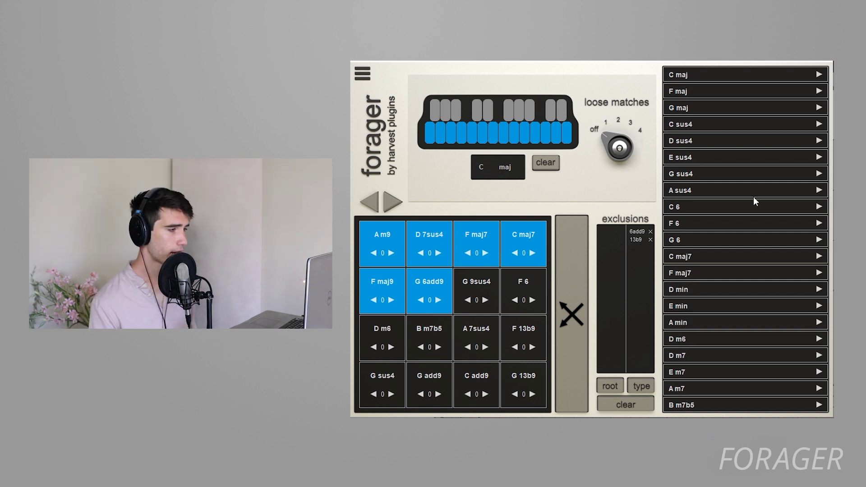
scroll(744, 162, down, 5)
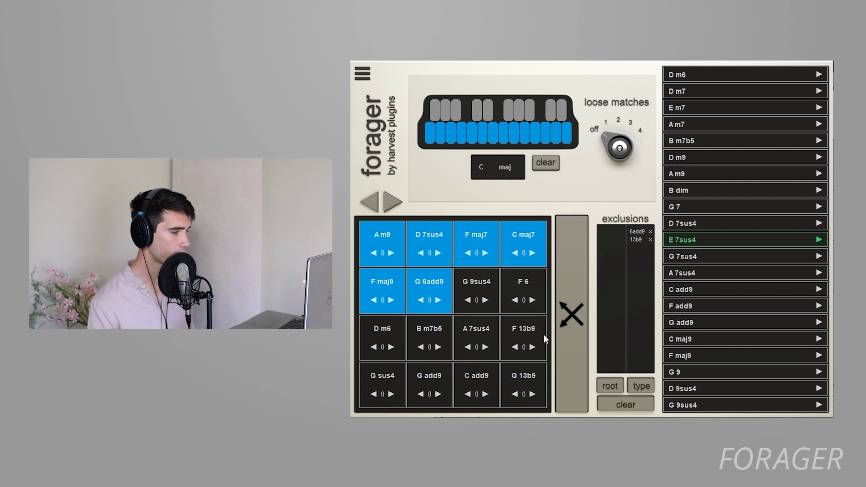
drag(544, 338, 529, 333)
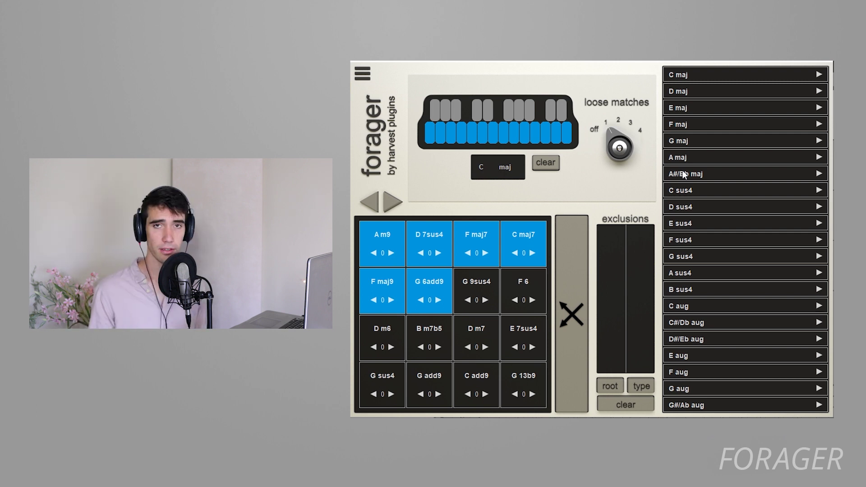
Step: Randomize the unlocked pads again and lock D 11 and D m7b5
click(565, 279)
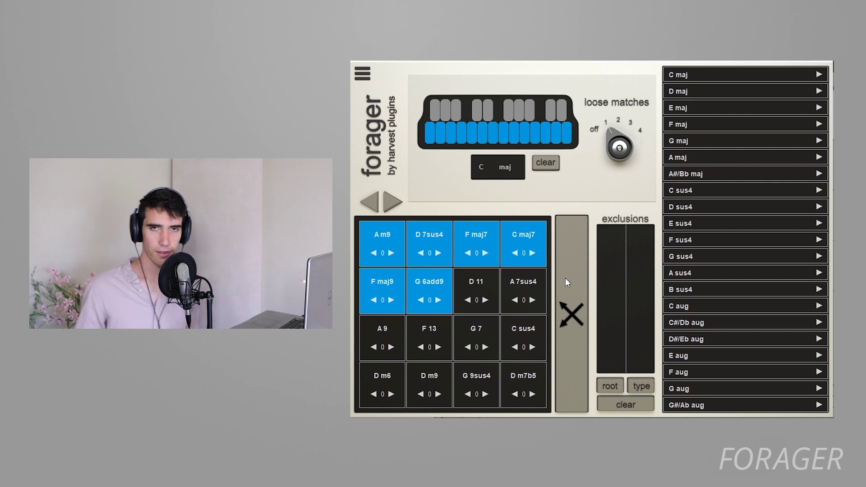
click(493, 283)
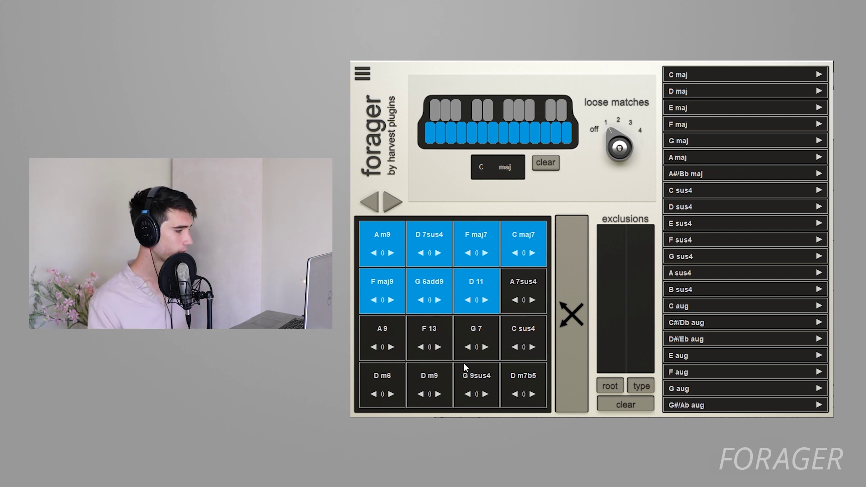
click(517, 373)
Step: Try loose matches at 3, turn it off, and look through the exact scale matches
drag(618, 148, 612, 132)
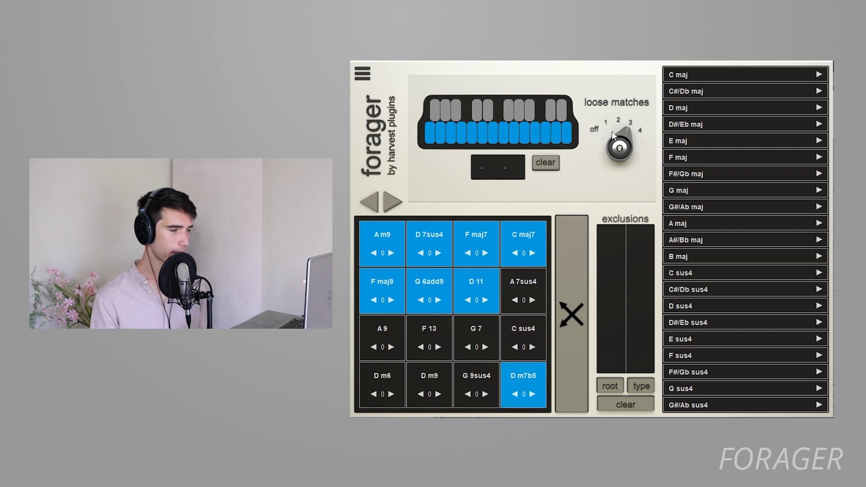
drag(617, 150, 615, 168)
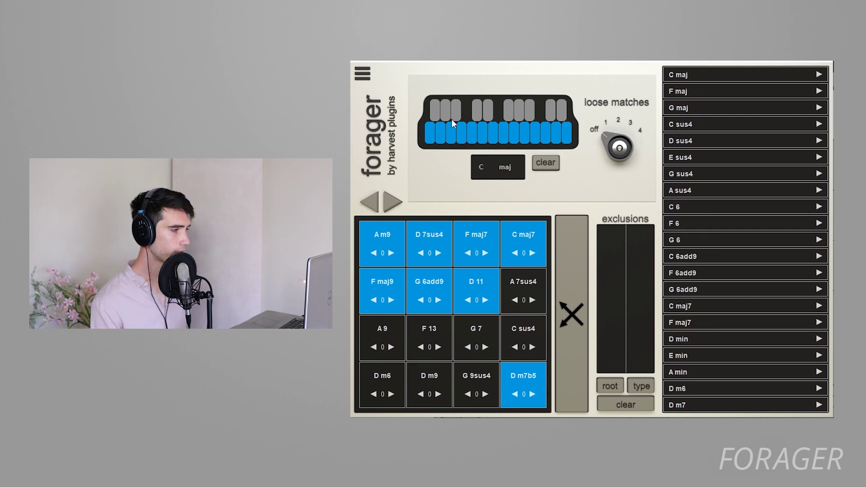
scroll(697, 167, down, 8)
scroll(717, 172, up, 8)
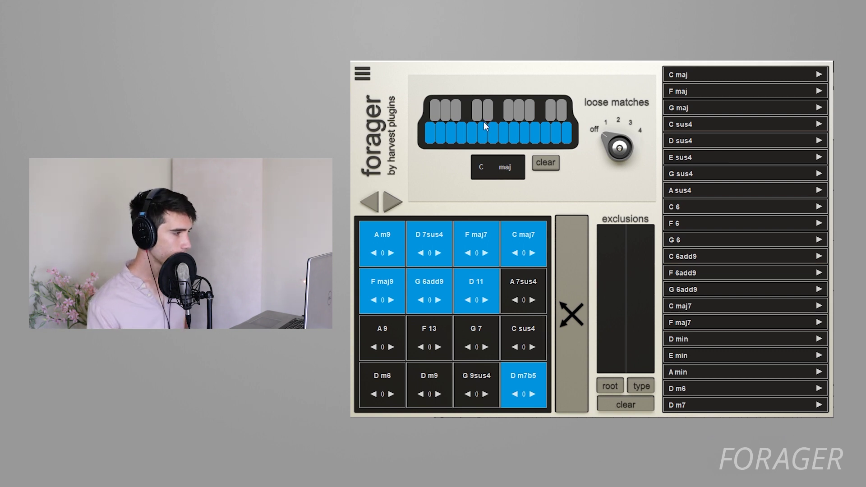
Step: Filter the chord list to chords containing the note C and review the matches
click(474, 128)
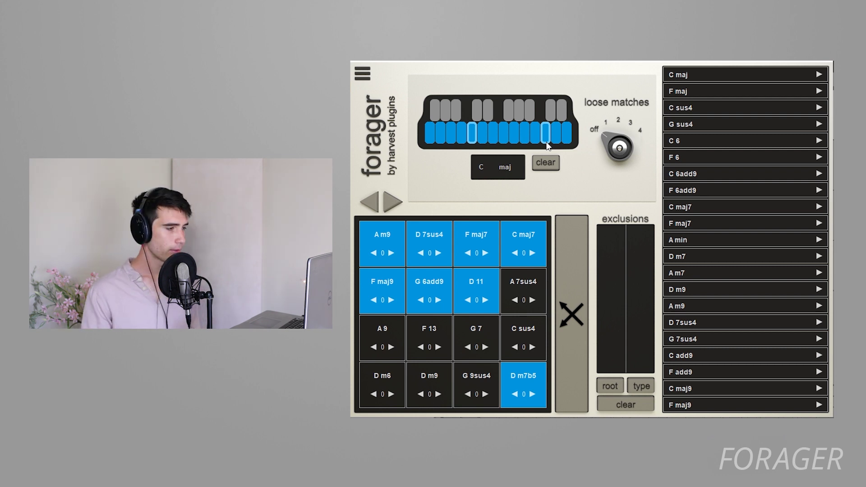
scroll(697, 202, down, 3)
scroll(760, 245, up, 3)
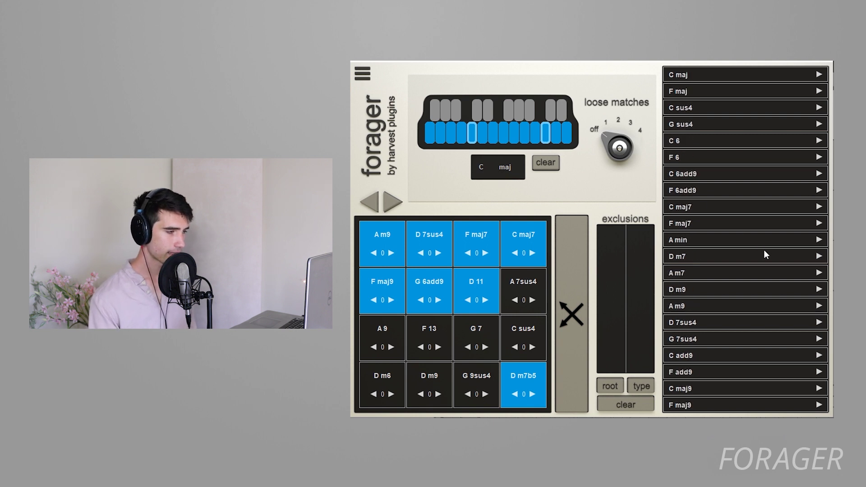
Step: Filter the chord list by the note A instead of C and review the matches
click(452, 134)
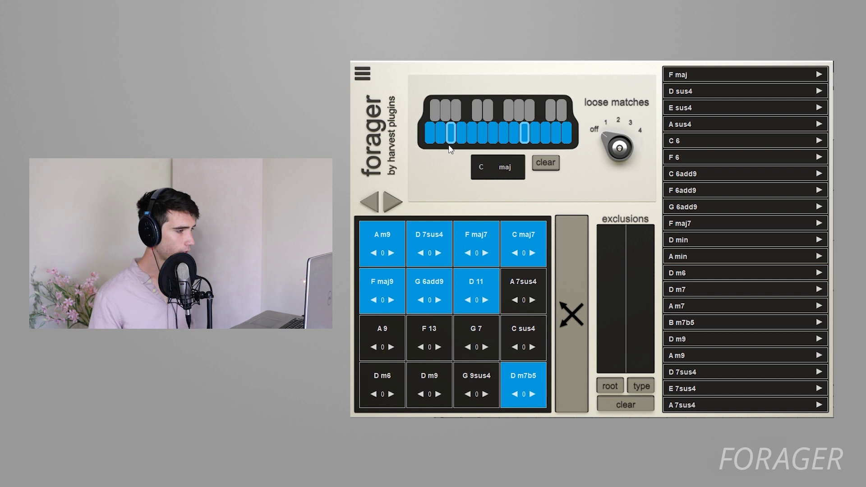
scroll(672, 176, down, 7)
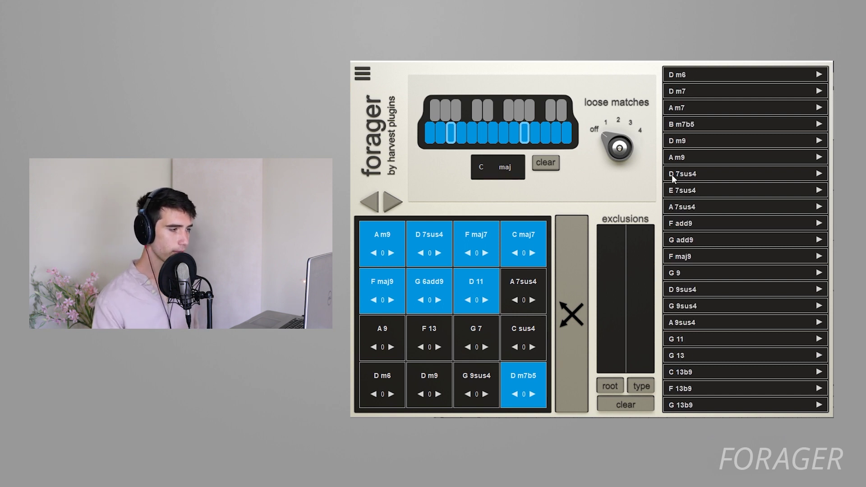
scroll(672, 175, up, 4)
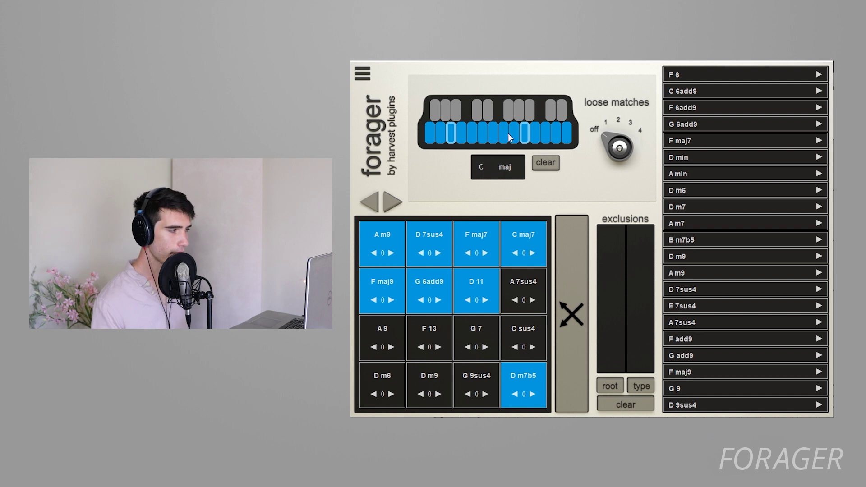
Step: Add C and B to the required note A in the chord filter, and release B again
click(471, 129)
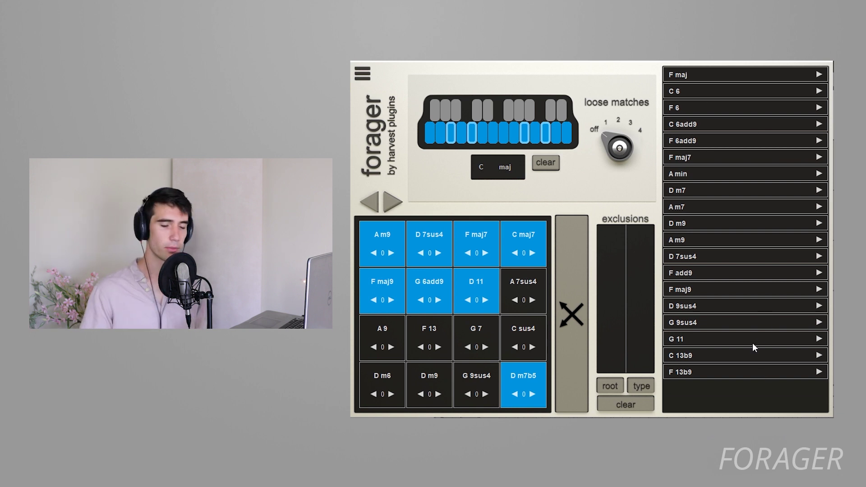
click(535, 134)
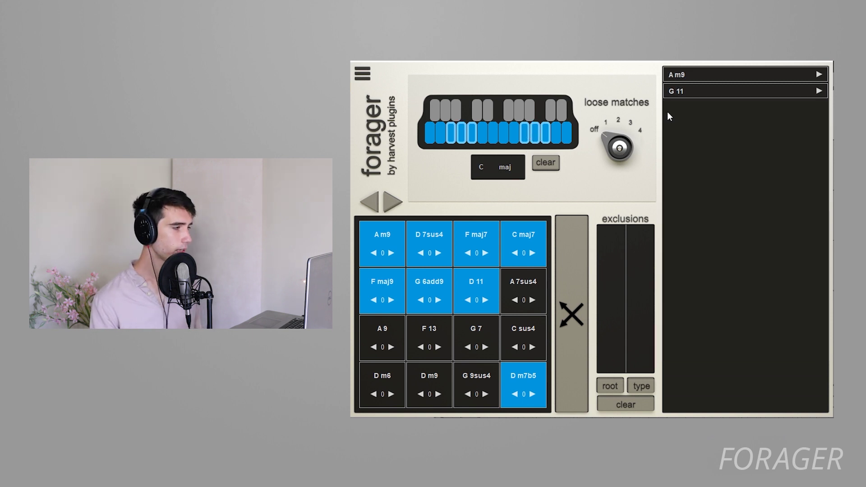
click(536, 132)
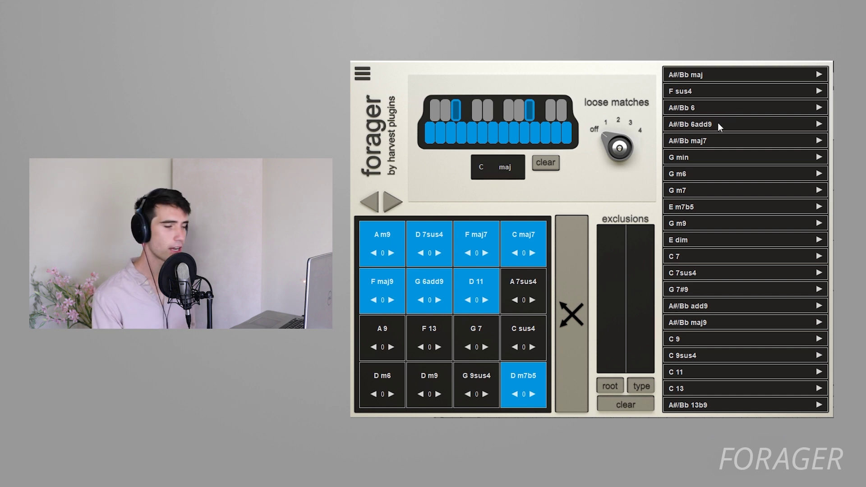
Step: Refill the unlocked pads with random chords from the filtered list twice, locking the A#/Bb maj7 pad between the two fills
click(556, 334)
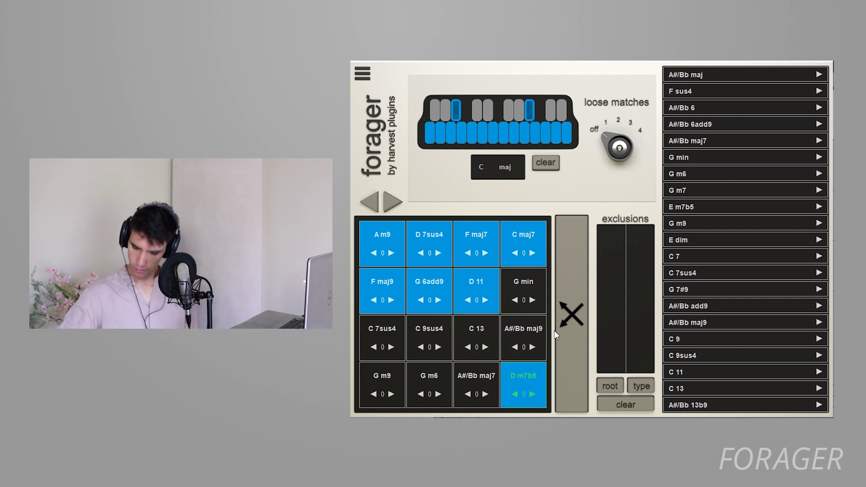
click(475, 379)
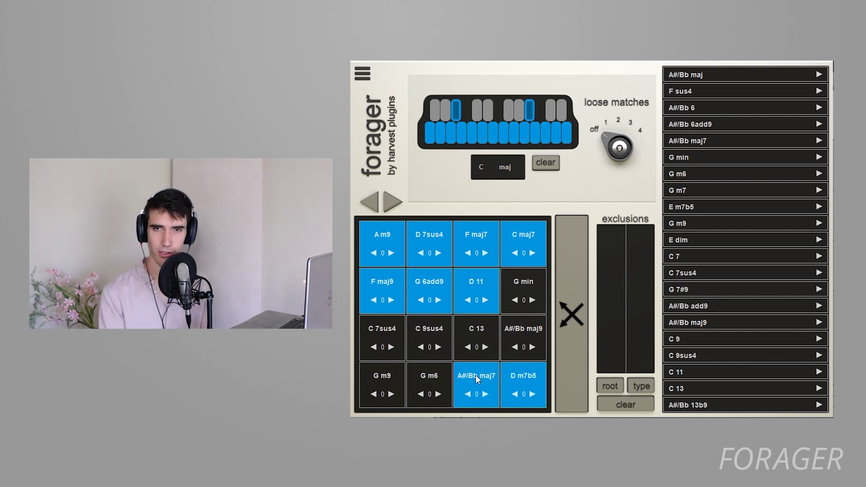
click(561, 317)
Step: Filter the chord list by the note F#/Gb instead of A#/Bb, and add C as a second required note
click(508, 108)
click(529, 113)
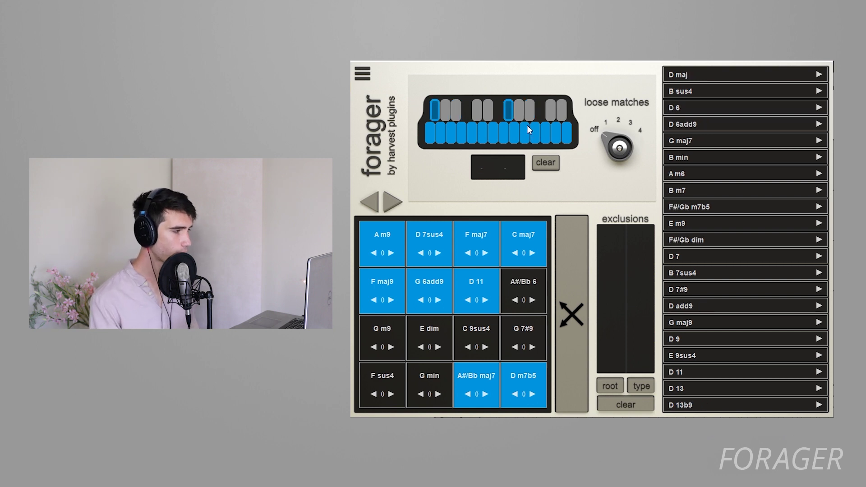
click(543, 133)
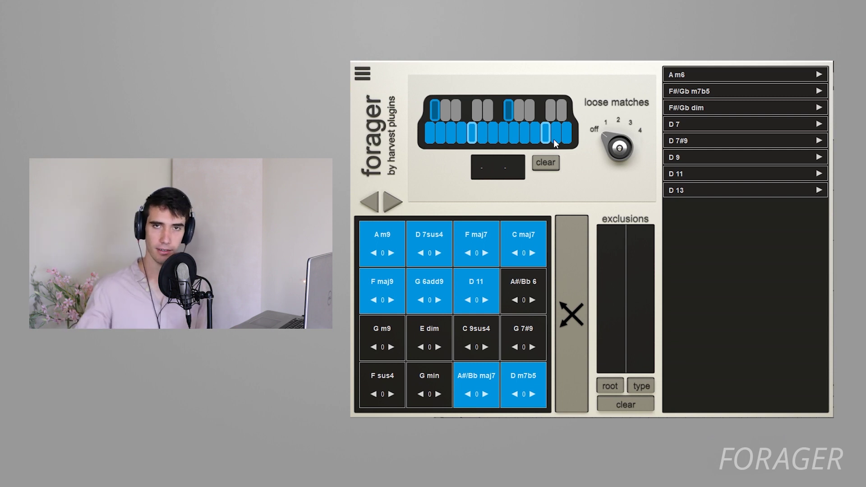
Step: Switch the scale to G natural, and exclude chords with the roots C and F from the chord list
click(397, 191)
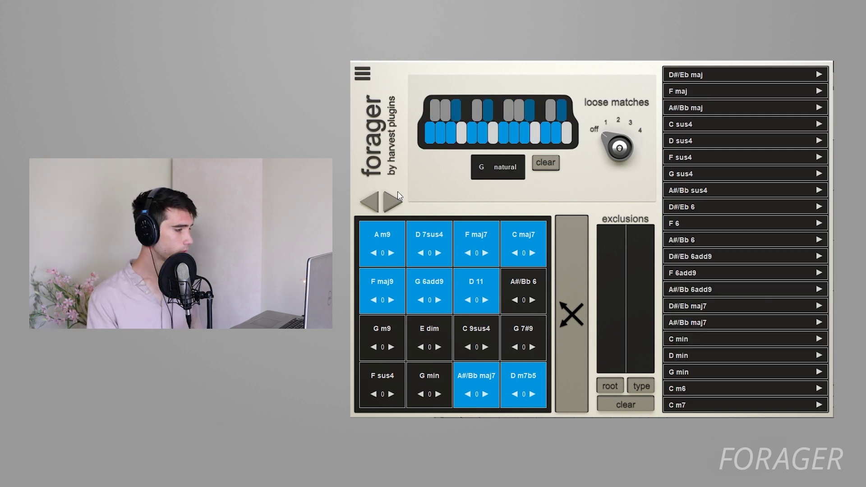
click(621, 386)
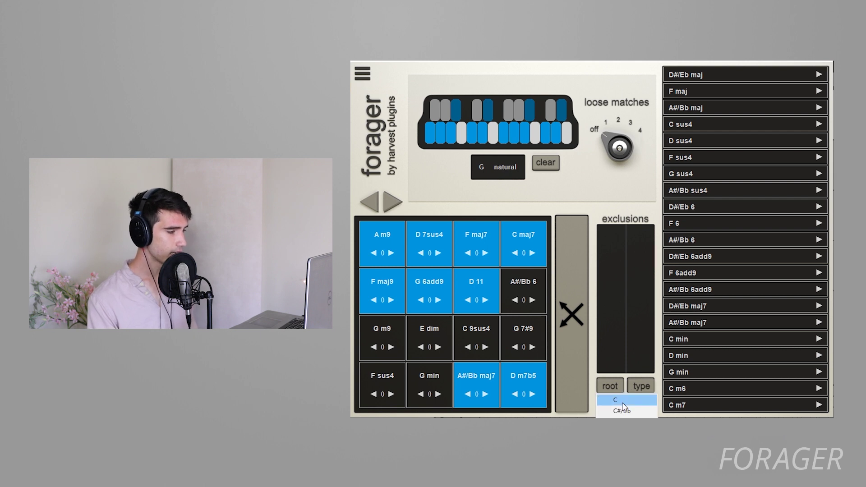
click(618, 400)
scroll(705, 250, down, 6)
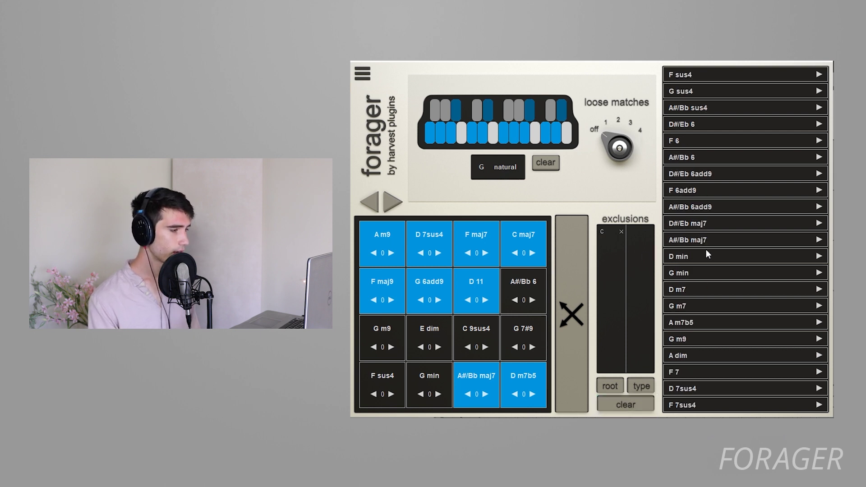
click(613, 385)
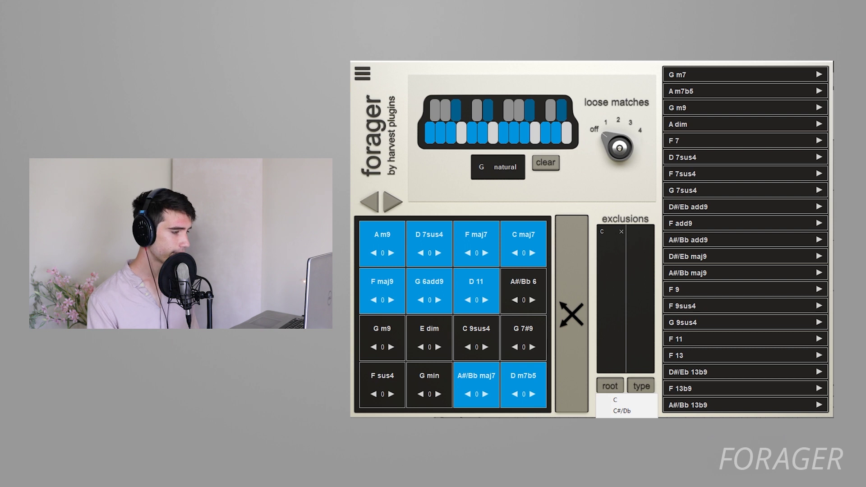
click(623, 338)
scroll(752, 299, down, 3)
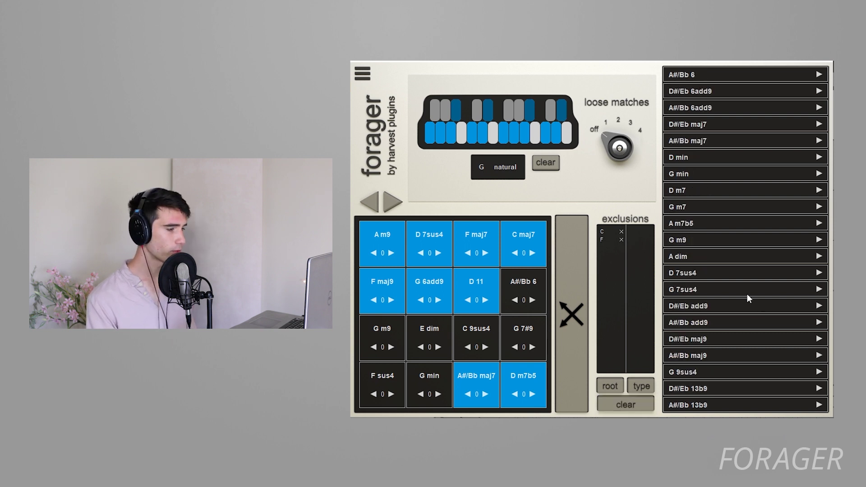
scroll(744, 284, up, 3)
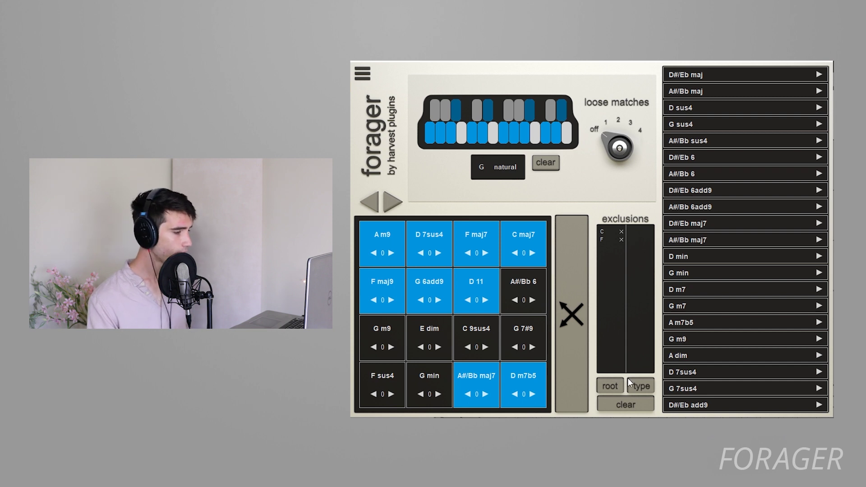
Step: Exclude the chord types 13b9 and 7b5 from the chord list and review the remaining chords
click(636, 386)
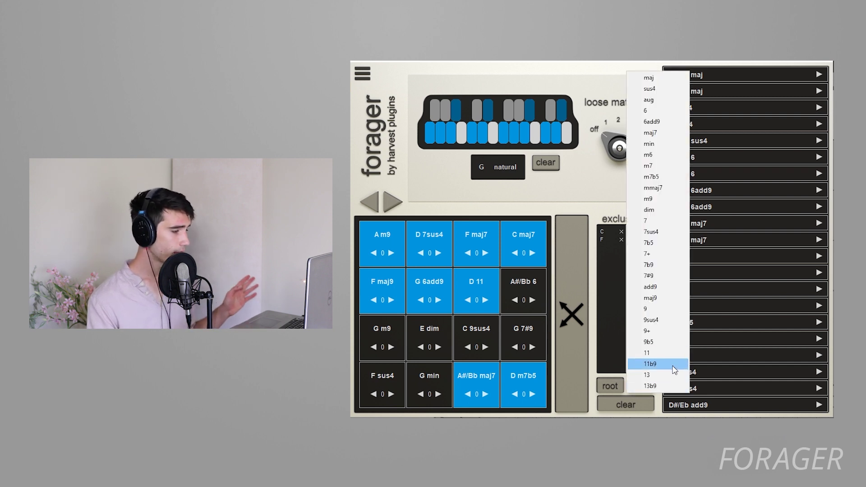
click(667, 384)
click(652, 384)
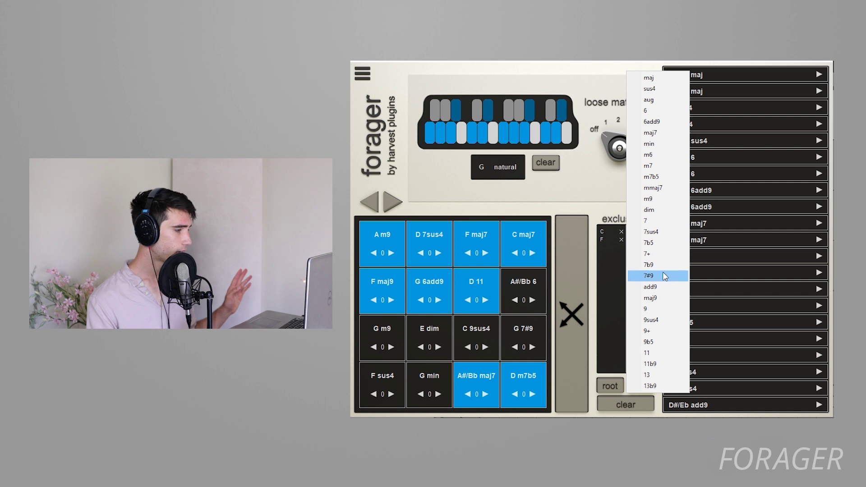
click(662, 246)
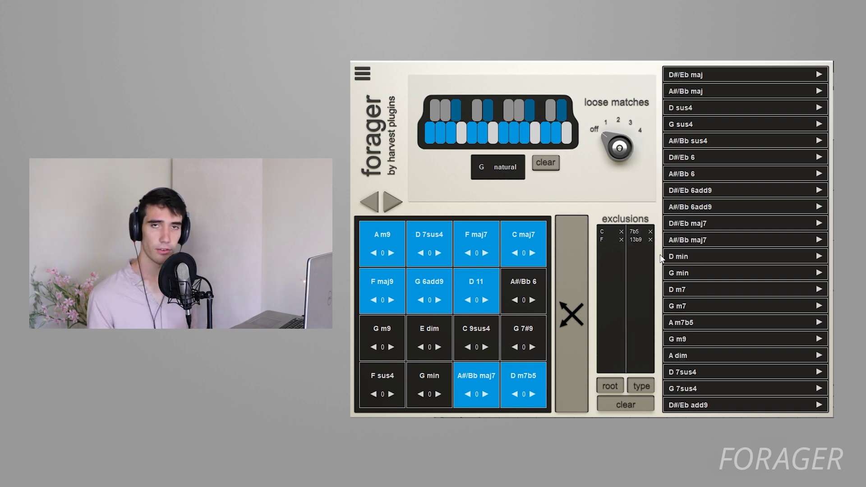
scroll(718, 304, down, 2)
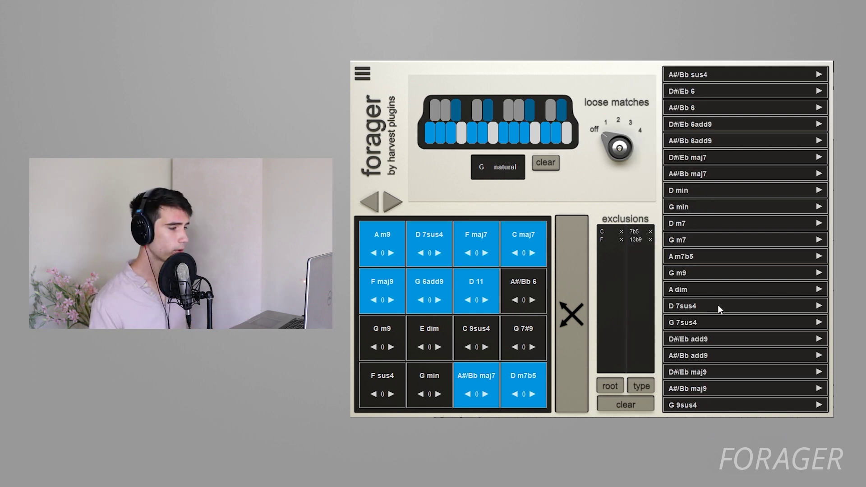
scroll(724, 306, up, 2)
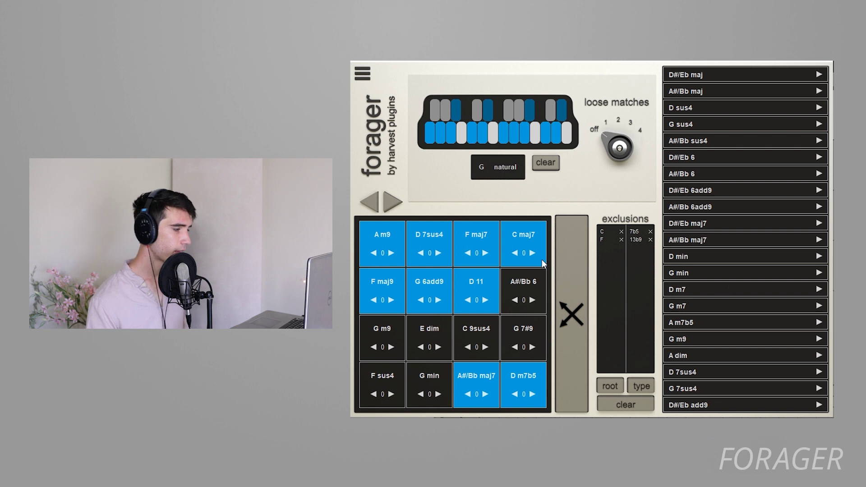